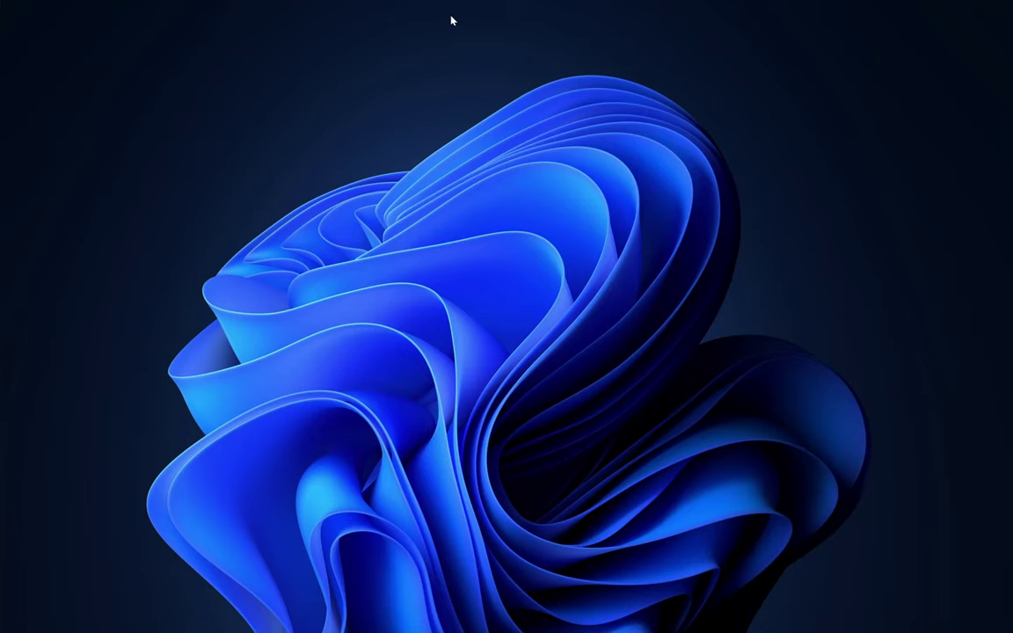
- Run 'winget install --id MariaDB.Server' in a new Command Prompt window
mouse_move(514, 626)
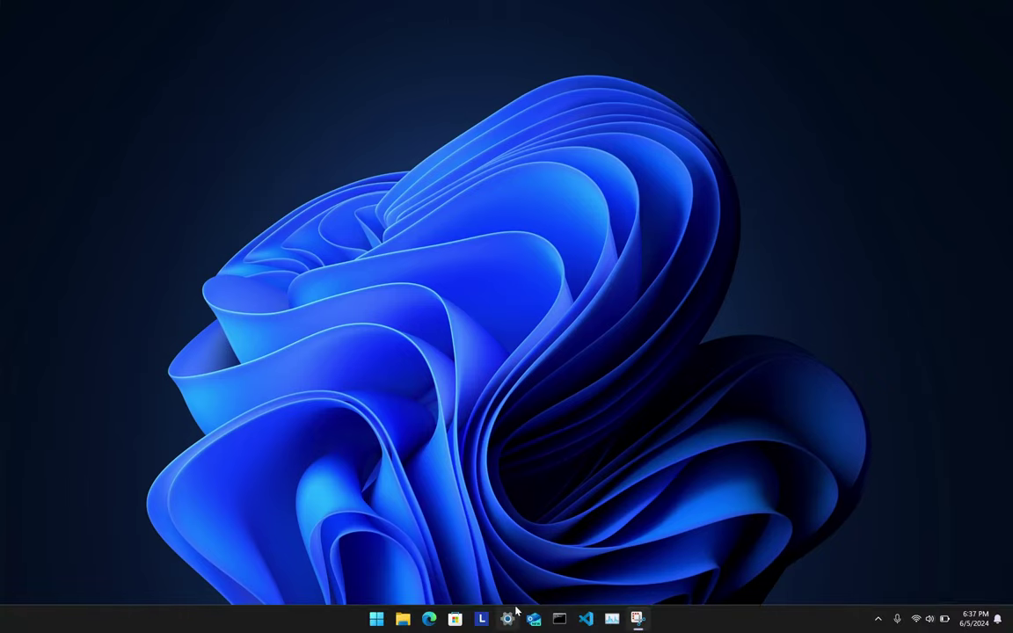
left_click(562, 620)
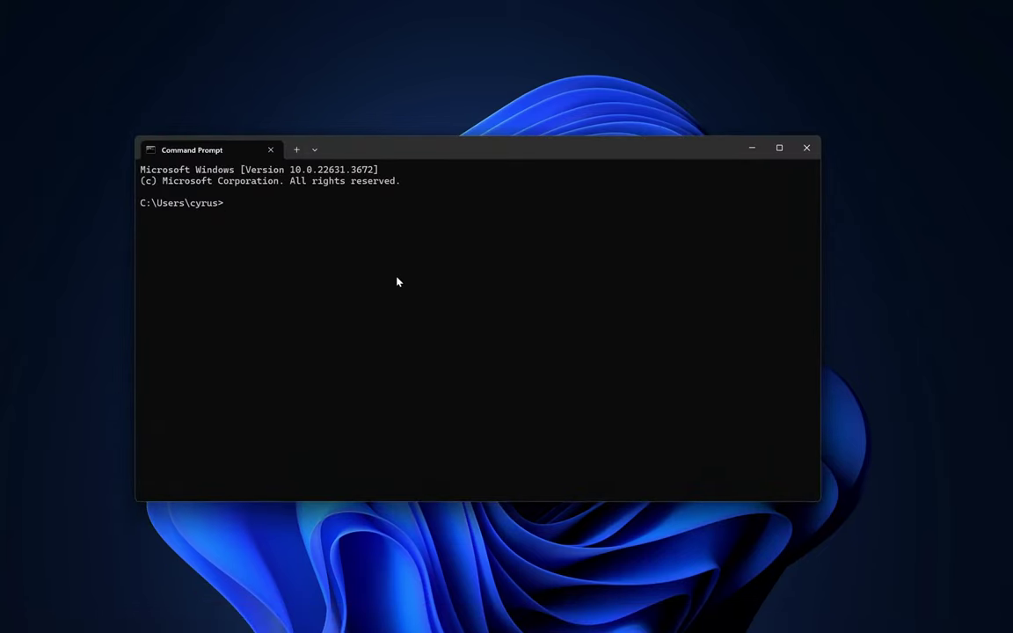
type("win")
type("get install --id")
type("Maria")
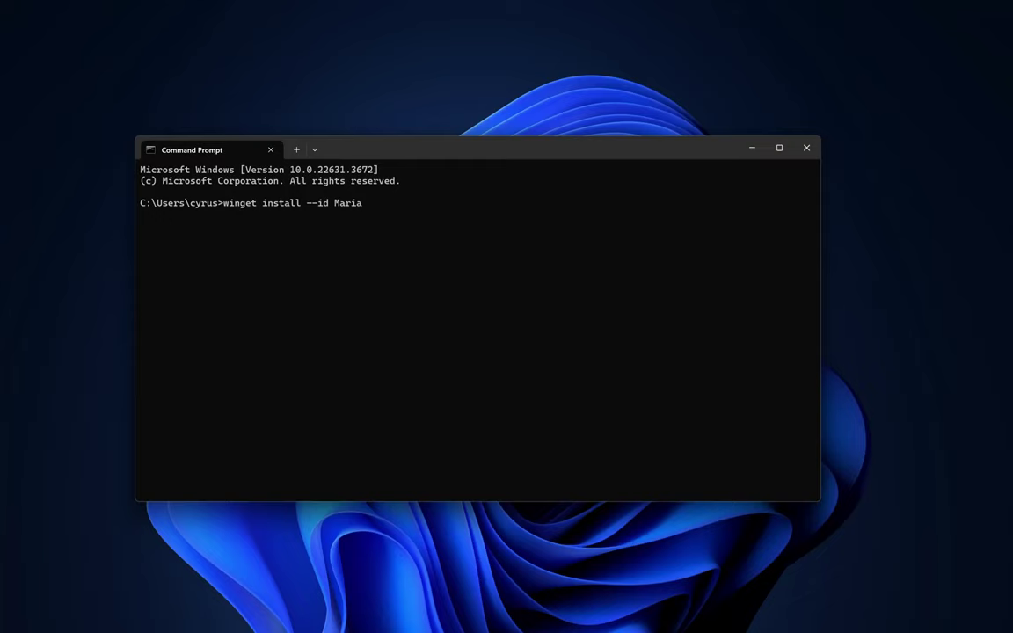
type("DB.Server")
key("Return")
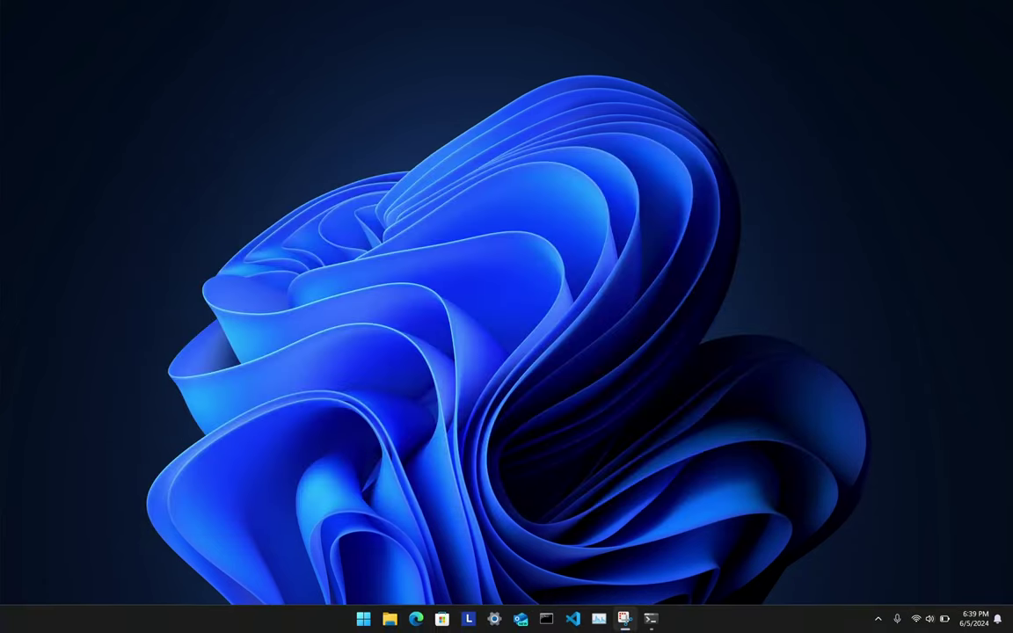
- Browse File Explorer to C:\Program Files\MariaDB 11.3\bin and reveal its full path in the address bar
left_click(390, 619)
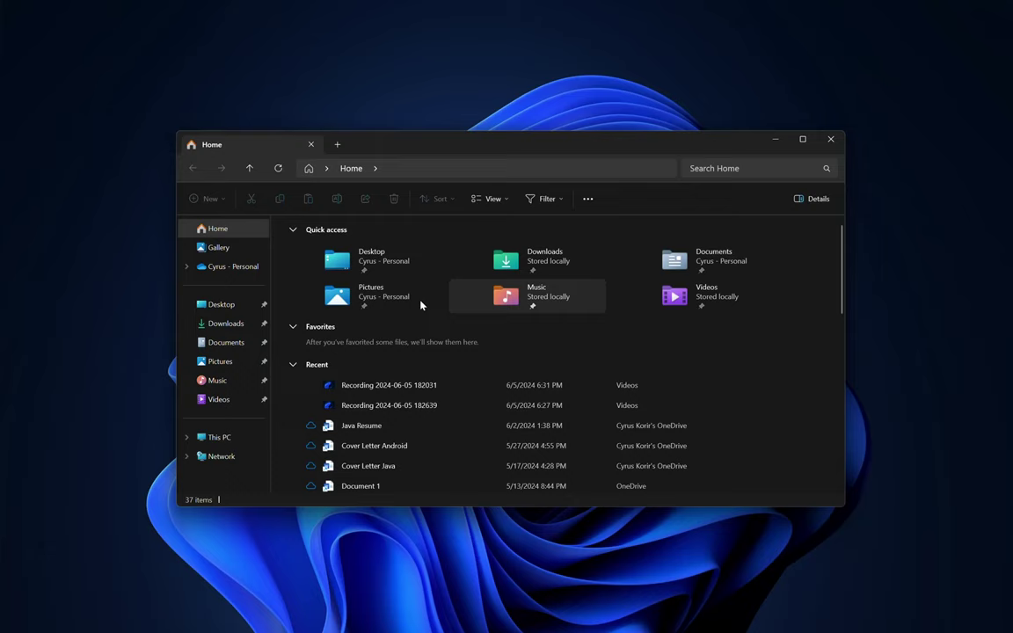
left_click(236, 437)
double_click(353, 254)
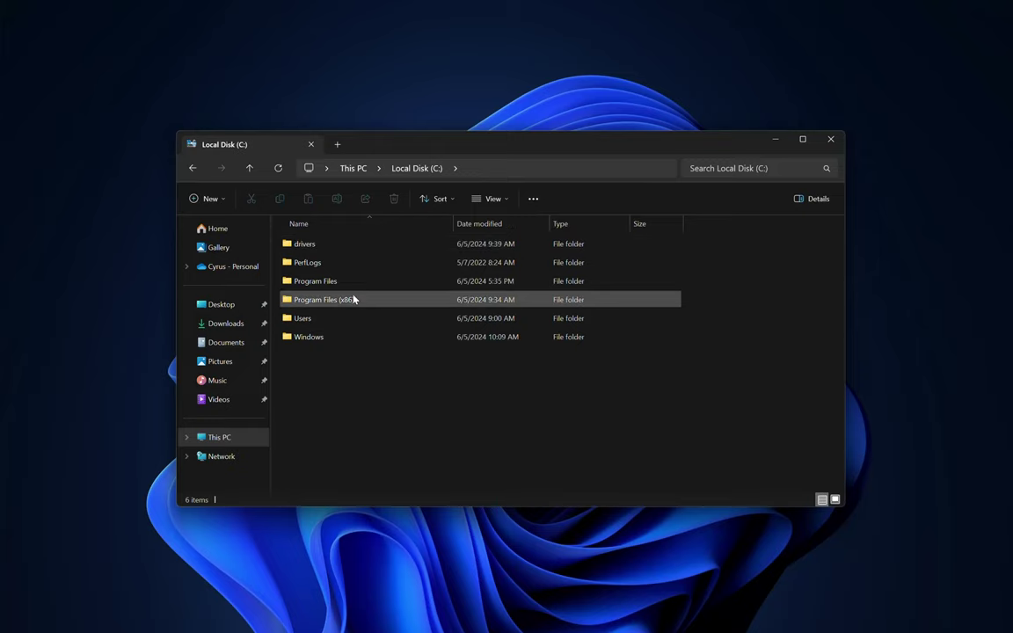
double_click(357, 319)
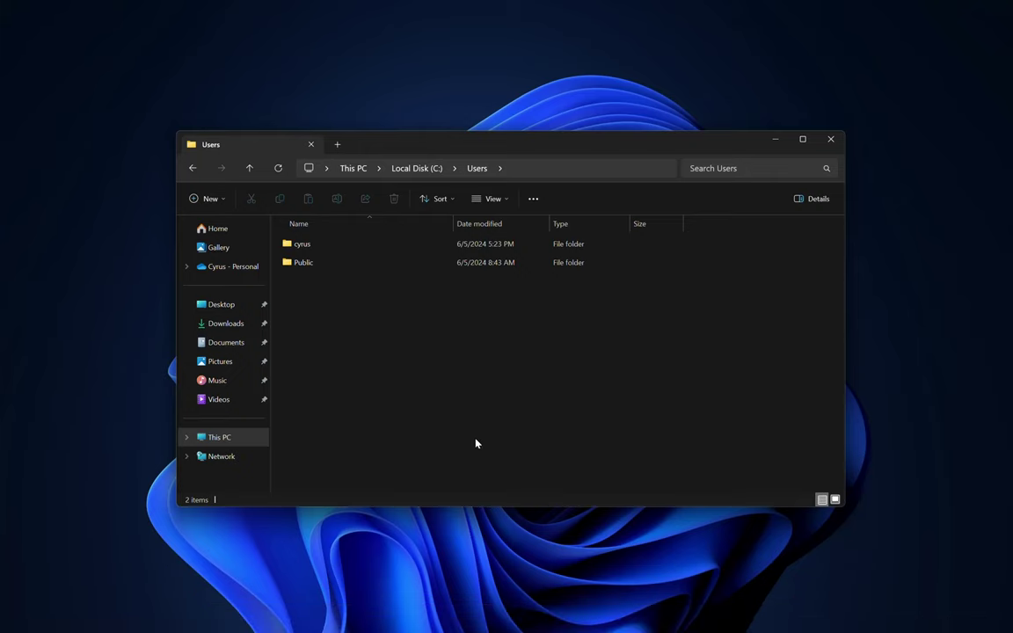
double_click(342, 249)
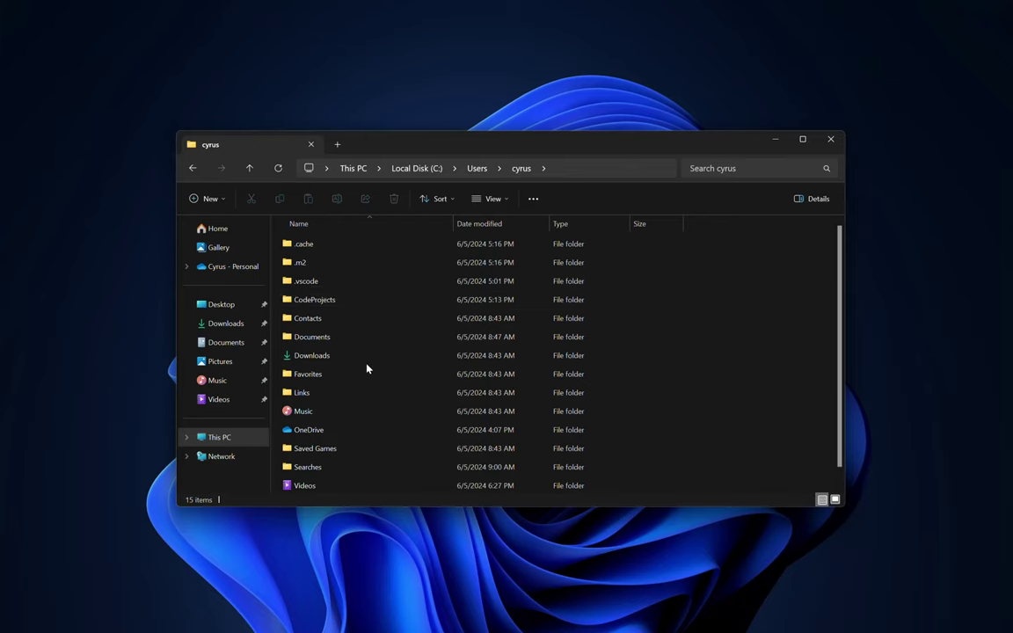
left_click(429, 172)
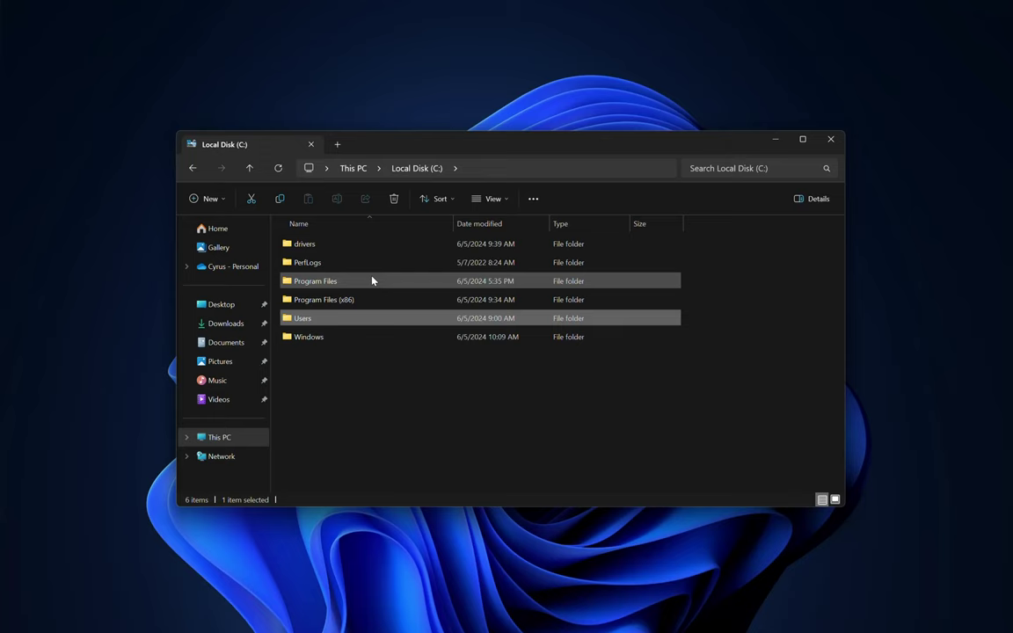
double_click(372, 280)
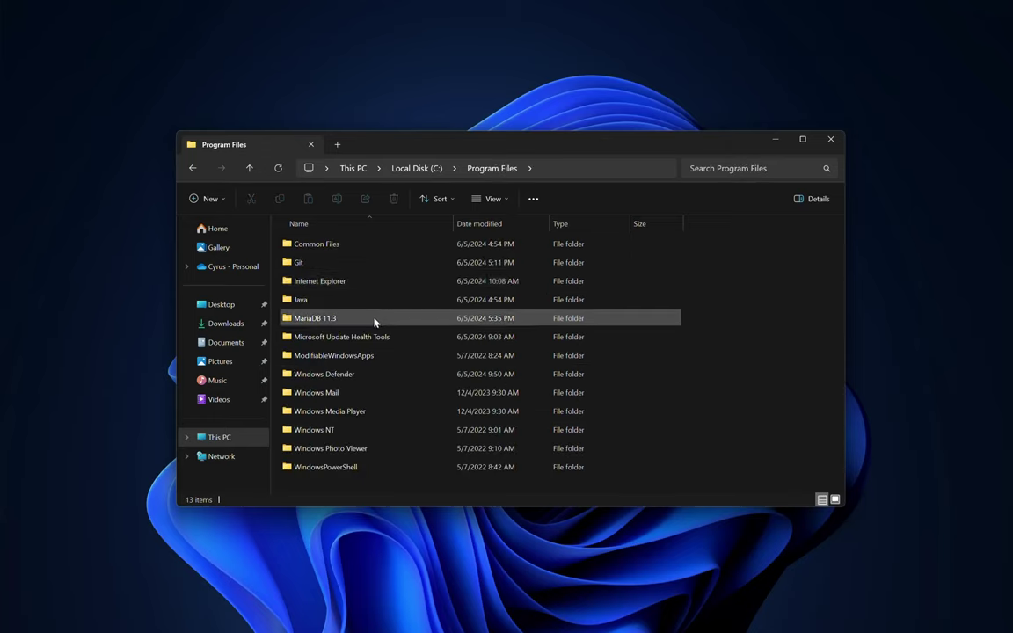
double_click(374, 319)
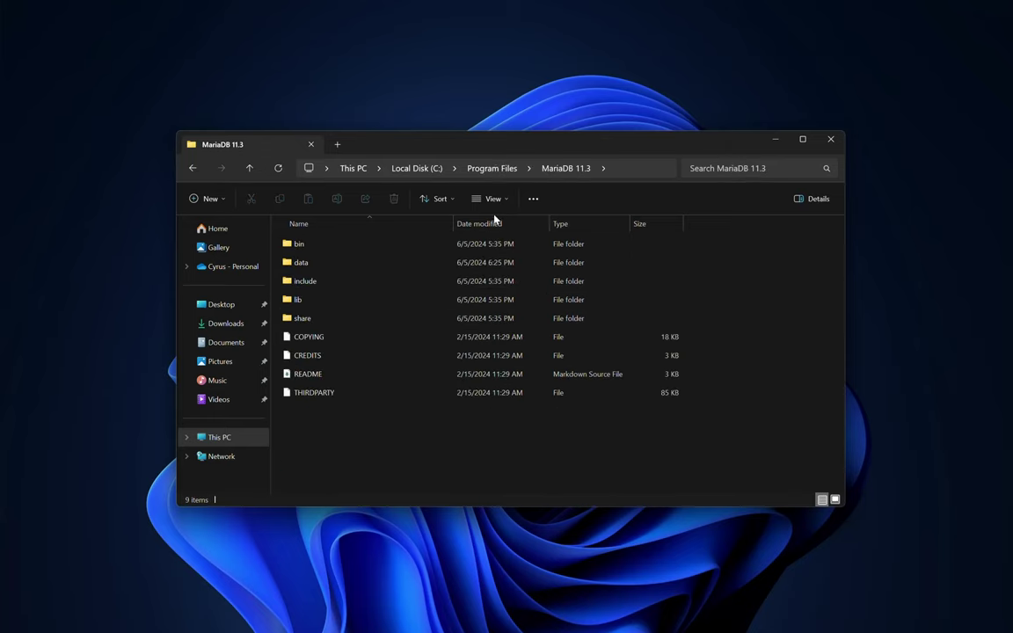
double_click(456, 243)
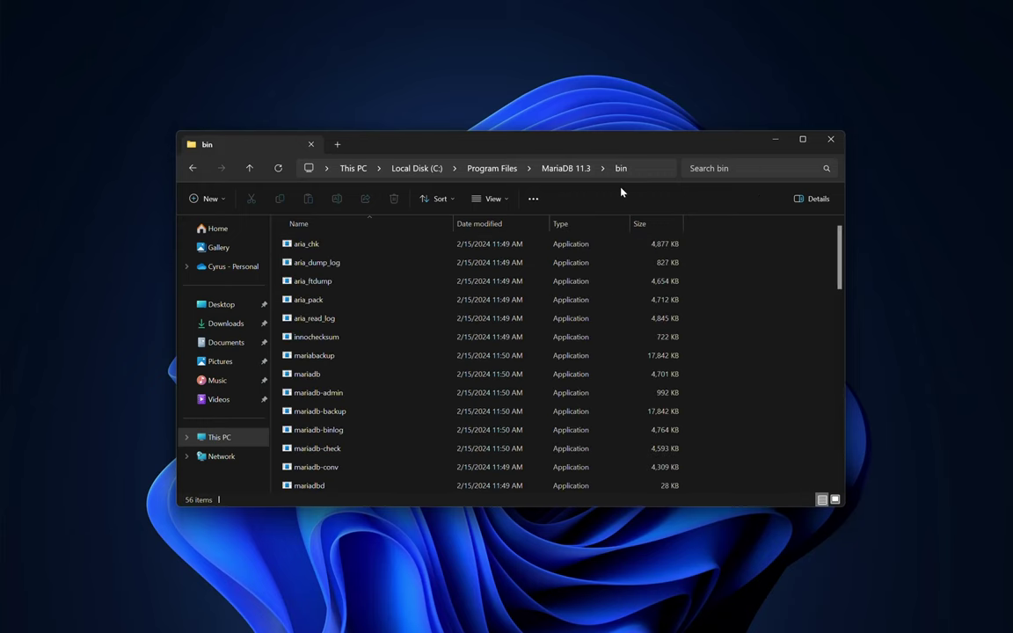
left_click(640, 167)
key("ctrl+c")
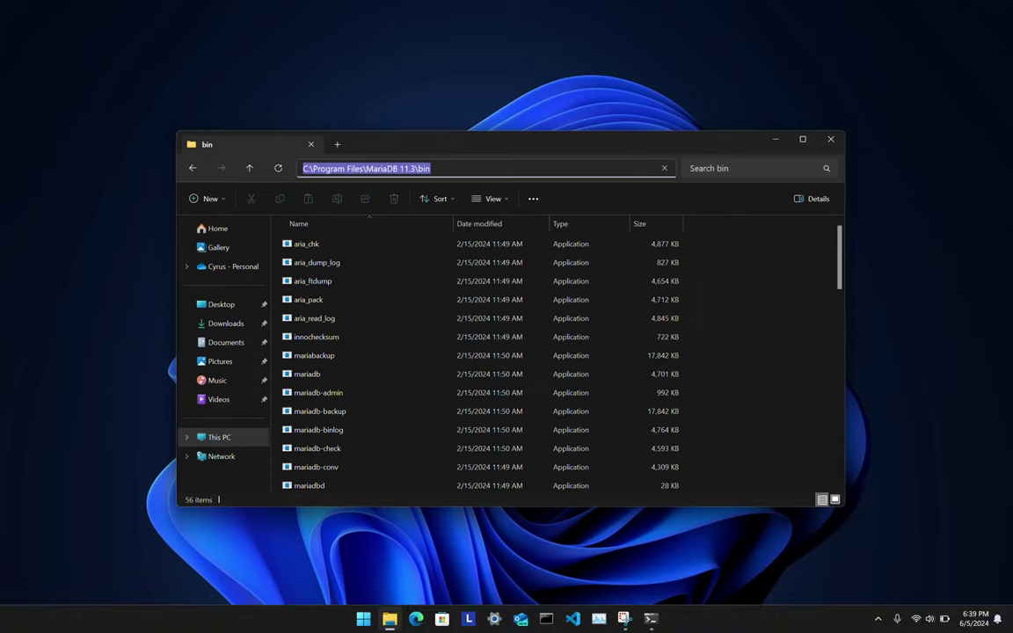
- Search 'envir' and open the Environment Variables list from System Properties
left_click(365, 621)
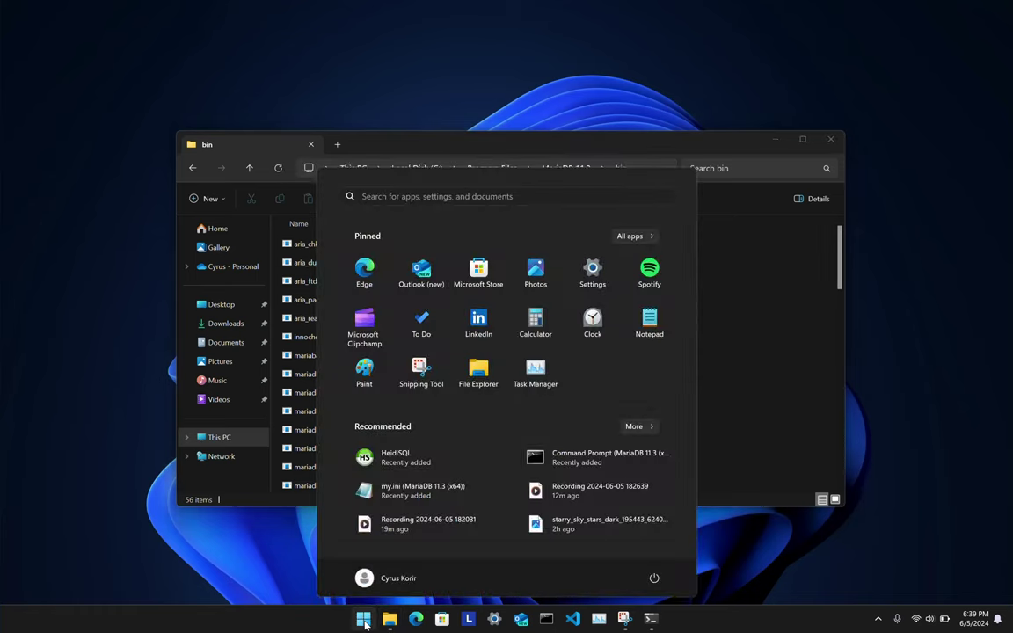
type("envir")
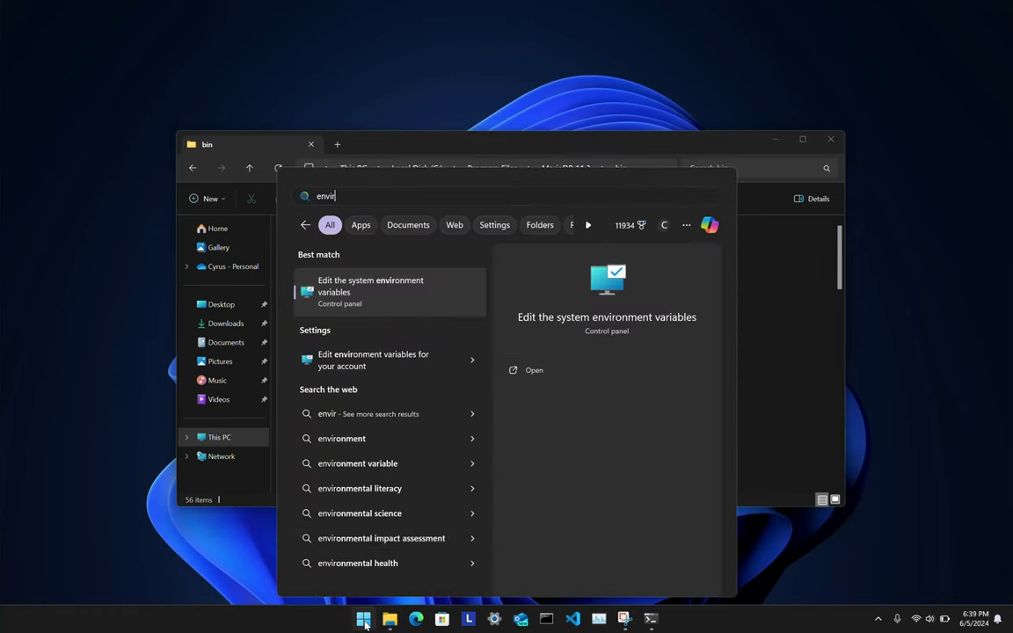
left_click(408, 297)
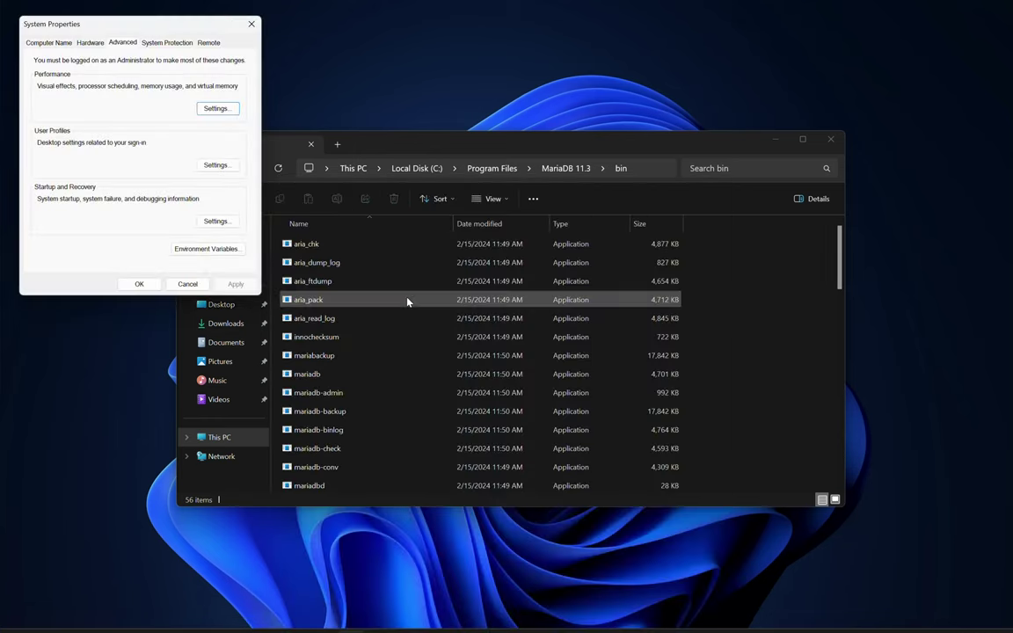
left_click(206, 252)
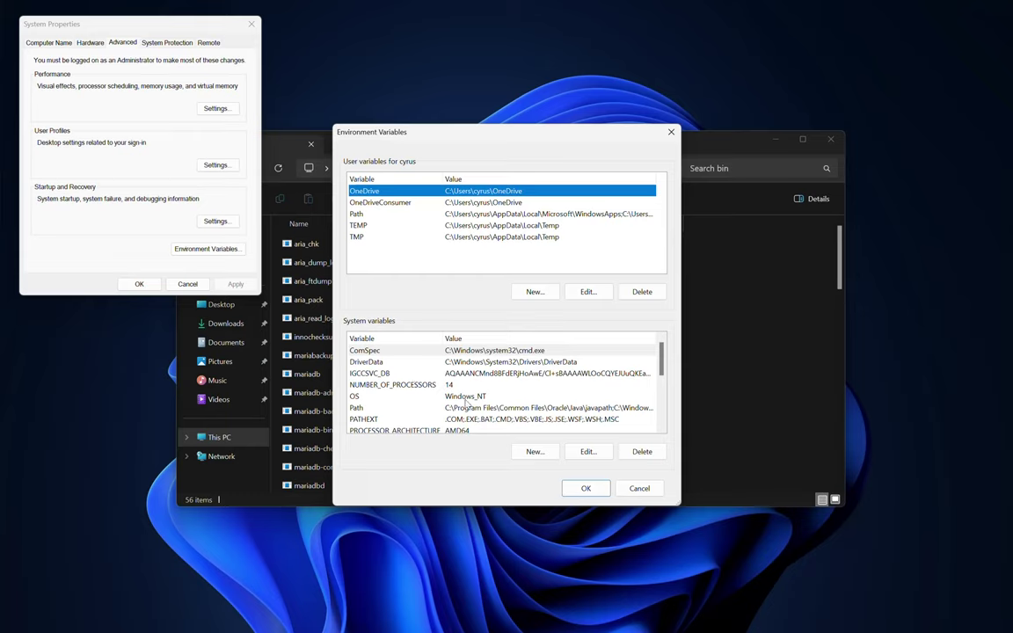
- Replace the old MariaDB entry in system Path with the pasted C:\Program Files\MariaDB 11.3\bin, confirming all dialogs
left_click(494, 410)
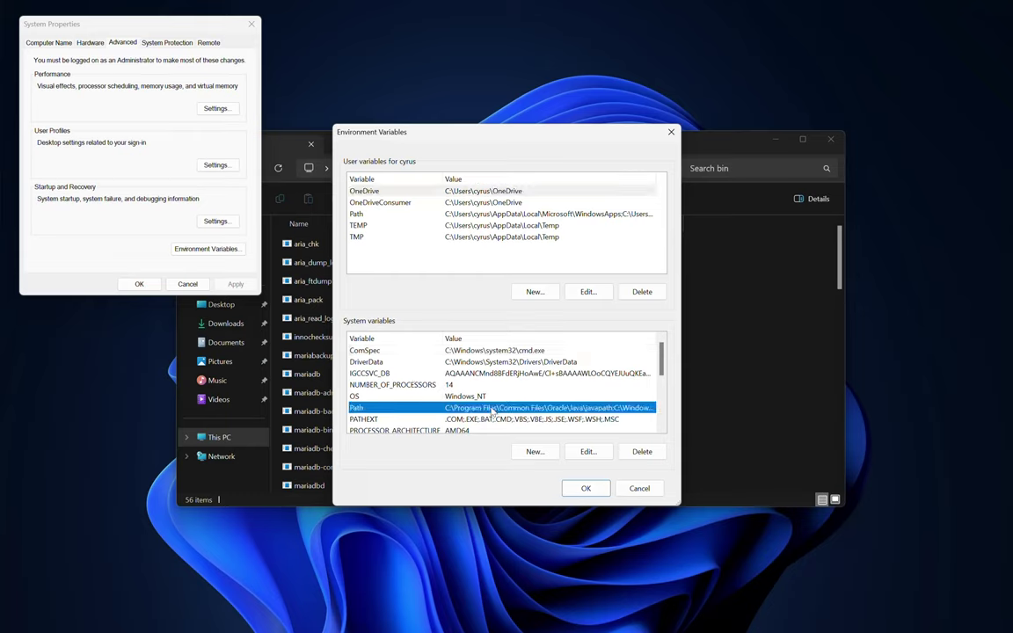
double_click(494, 409)
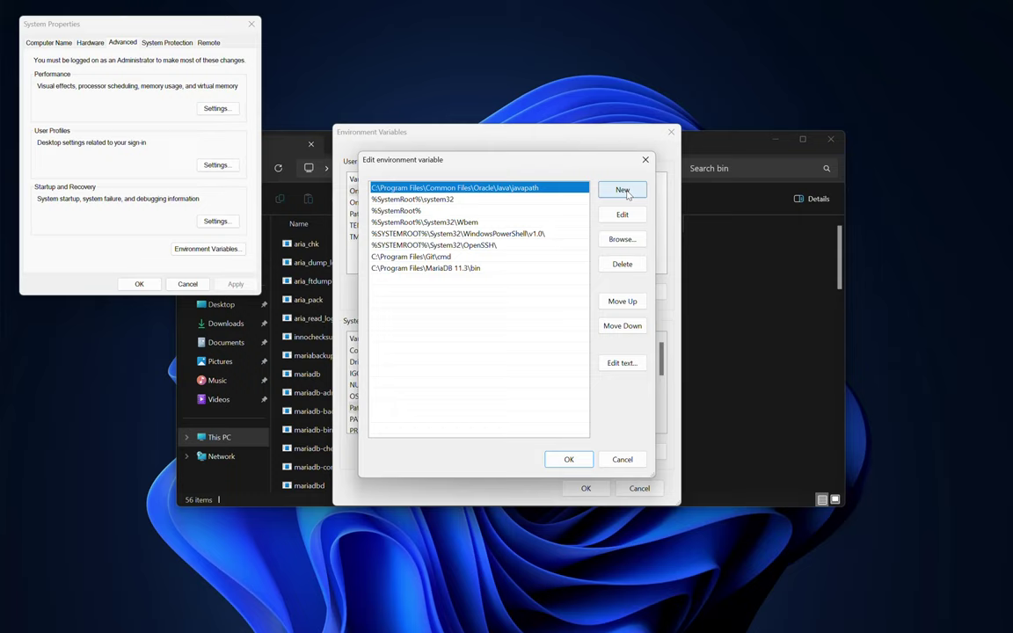
left_click(489, 269)
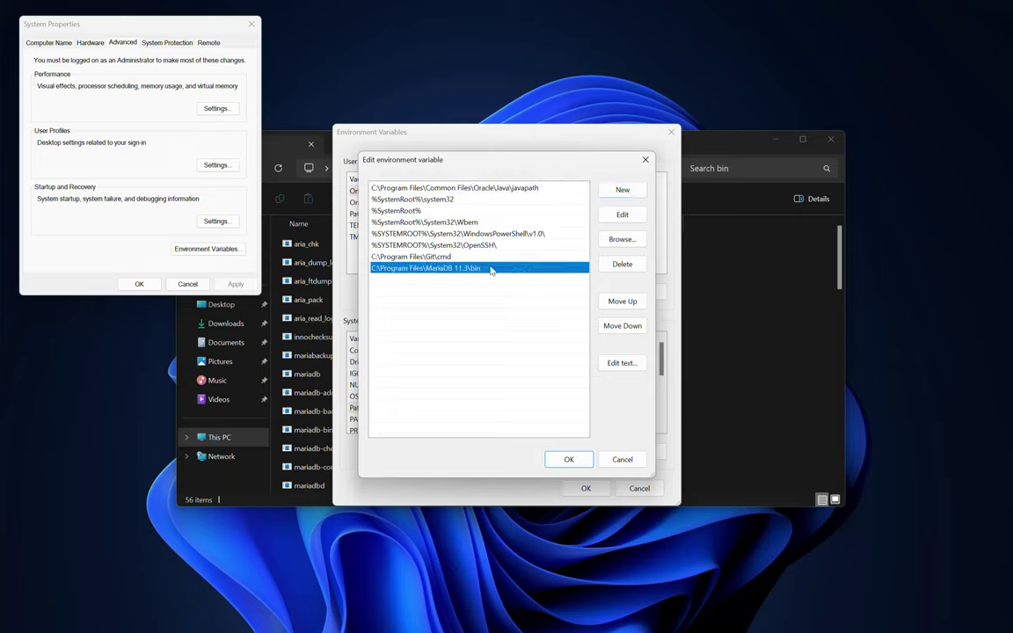
left_click(622, 264)
left_click(621, 191)
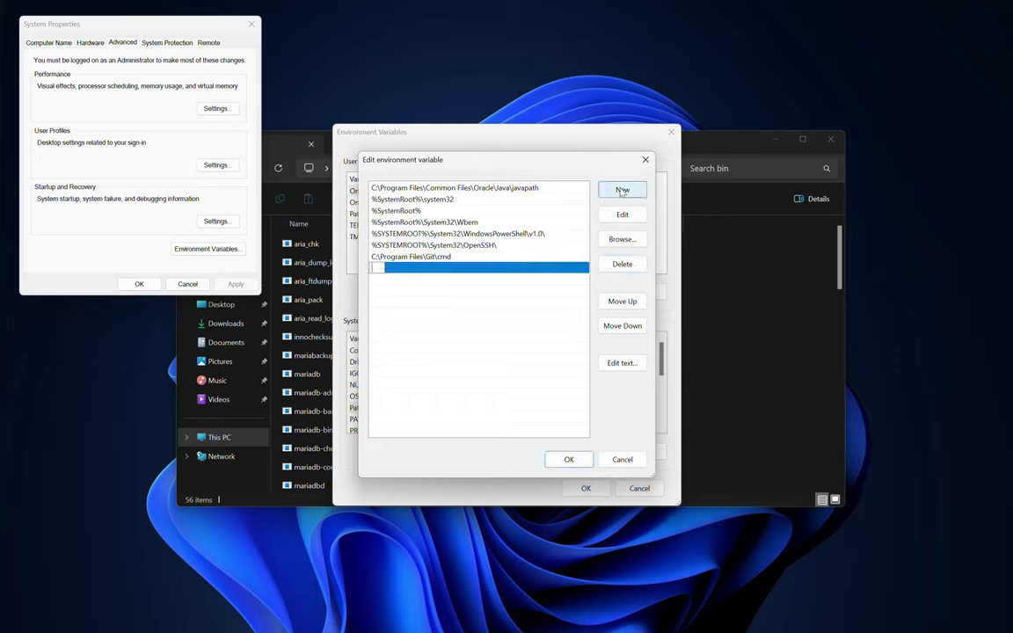
key("ctrl+v")
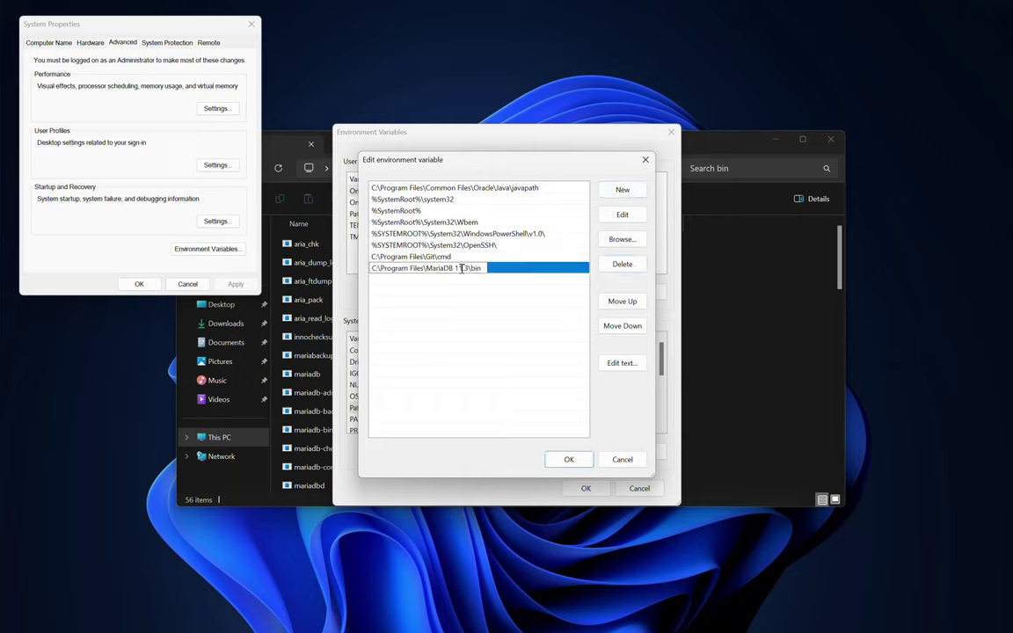
left_click(567, 463)
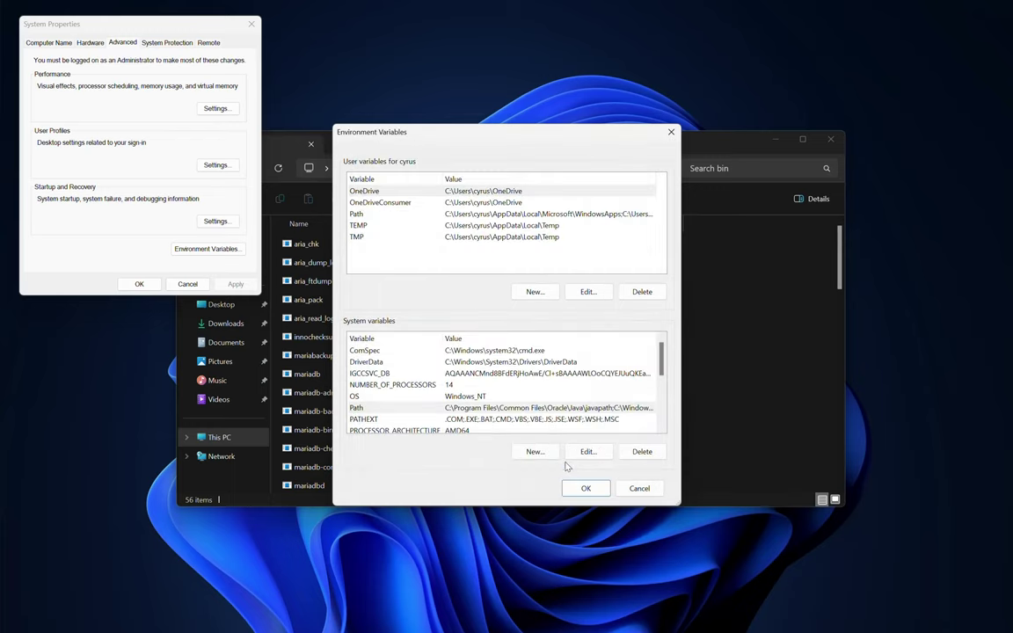
left_click(586, 489)
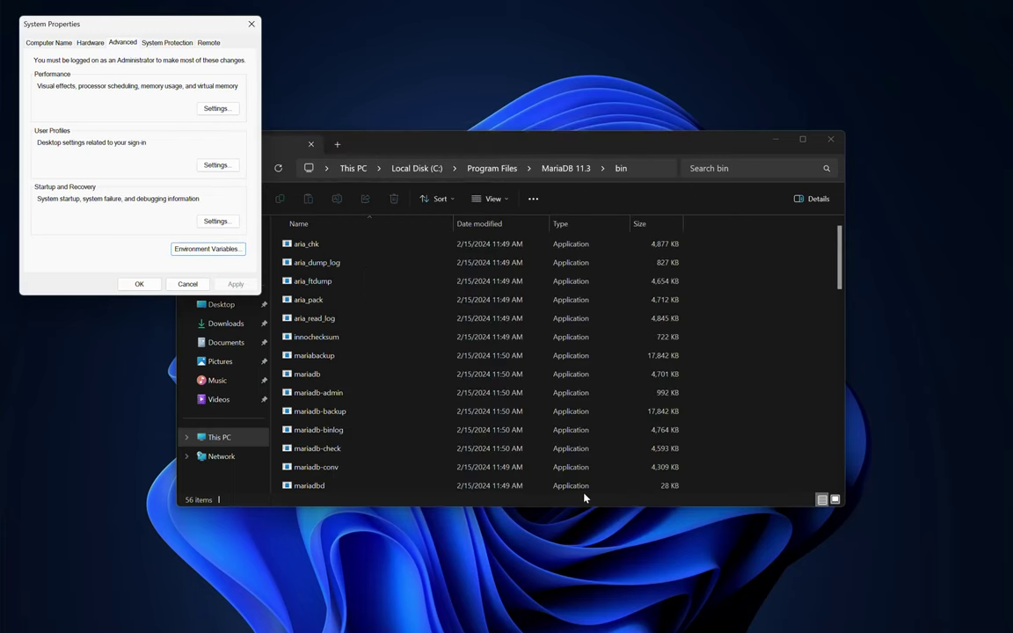
left_click(140, 284)
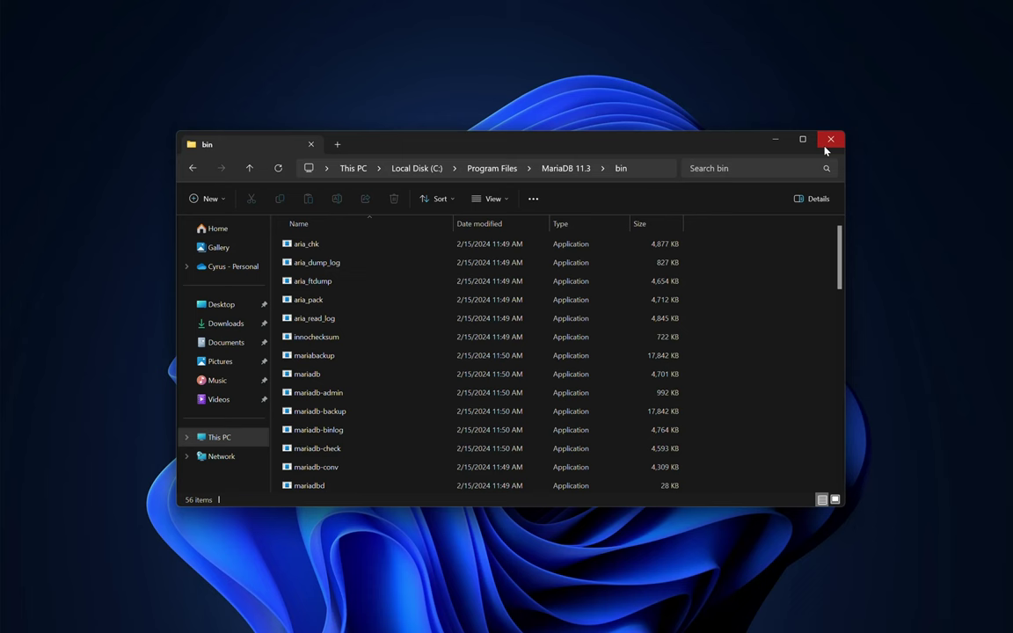
- Close Explorer, run mysqld --install in a non-elevated Command Prompt, and close it after access denied
left_click(828, 144)
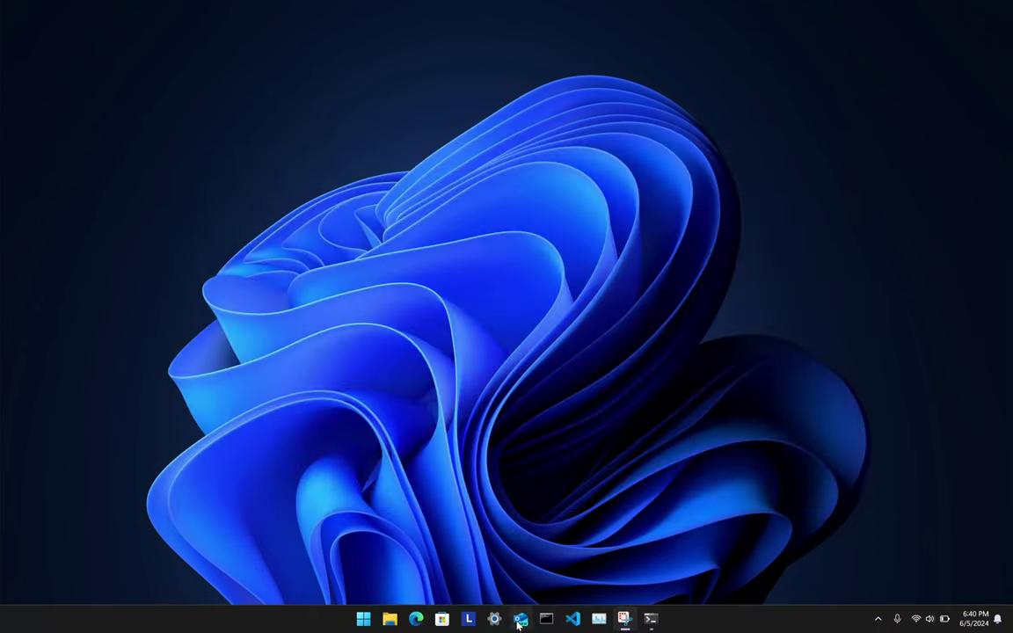
left_click(546, 619)
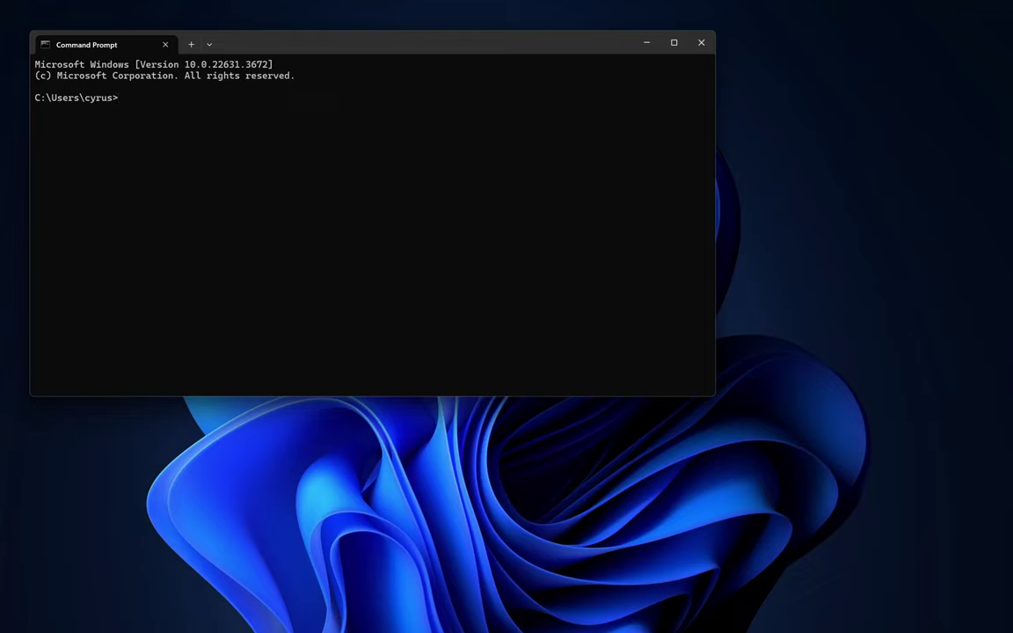
type("mysqld --insta")
type("ll")
key("Return")
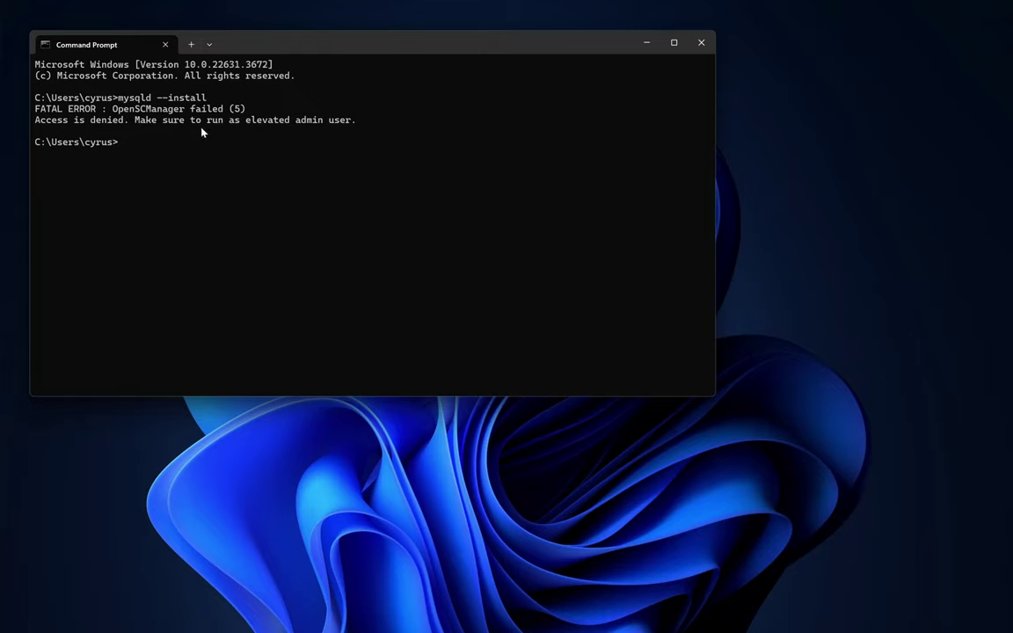
left_click(703, 45)
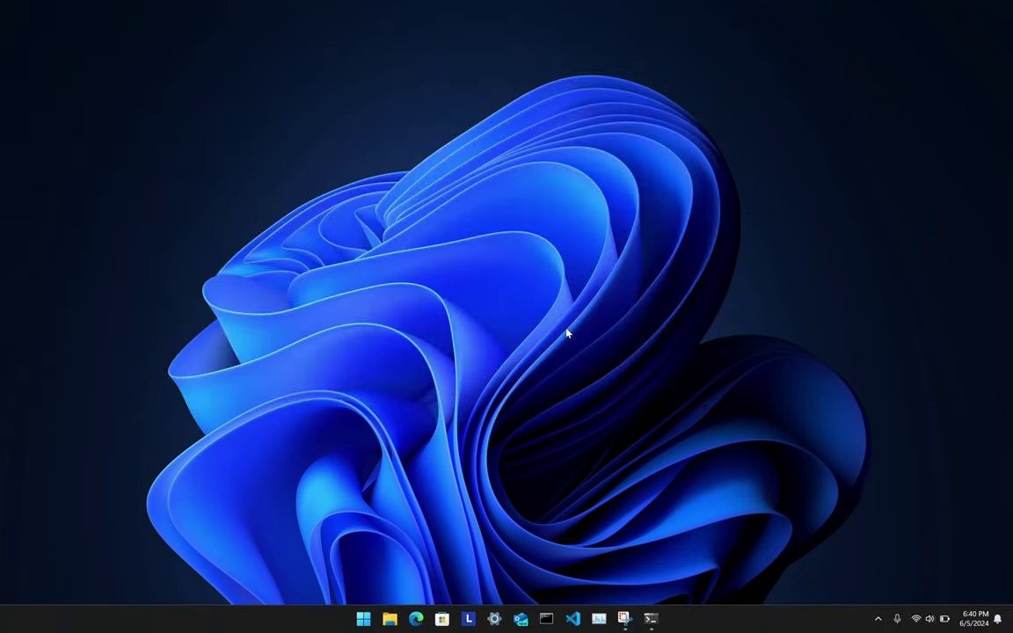
- Run the MySQL service install in an administrator Command Prompt found via 'cmd', getting error 1073
left_click(363, 620)
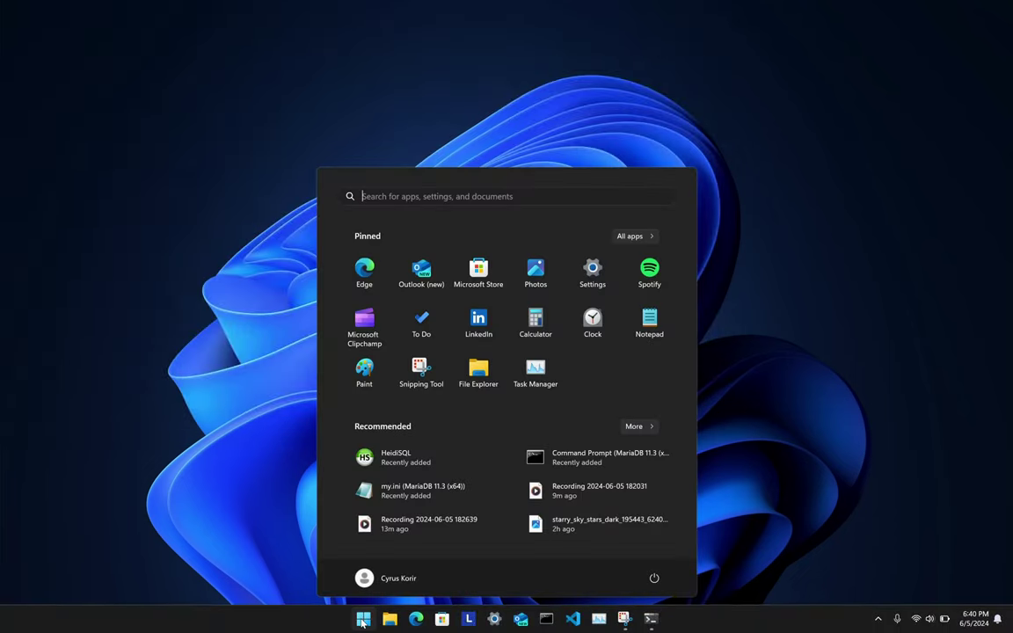
type("cmd")
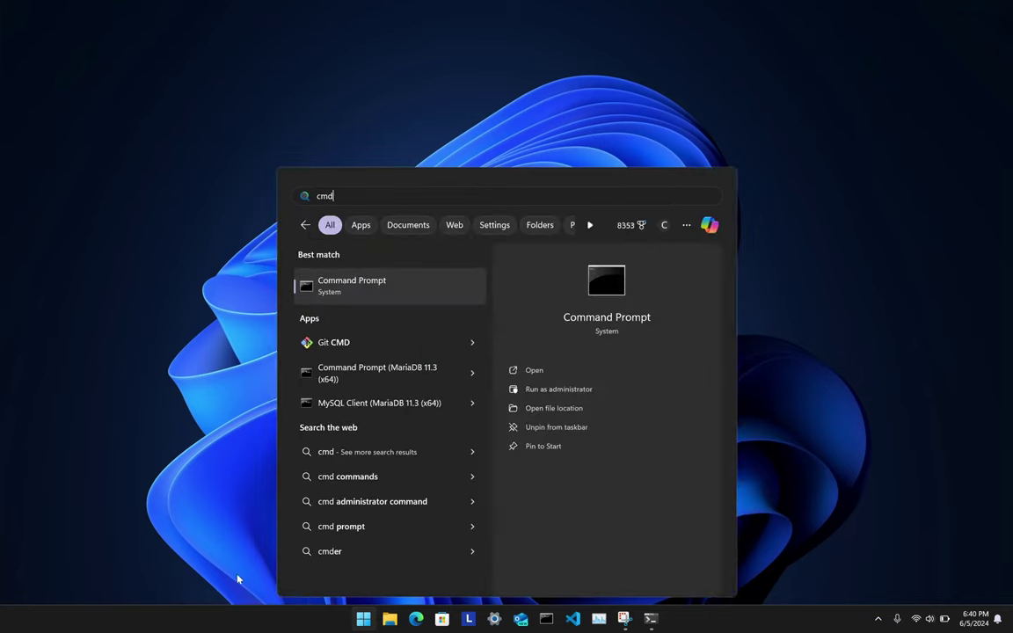
right_click(435, 297)
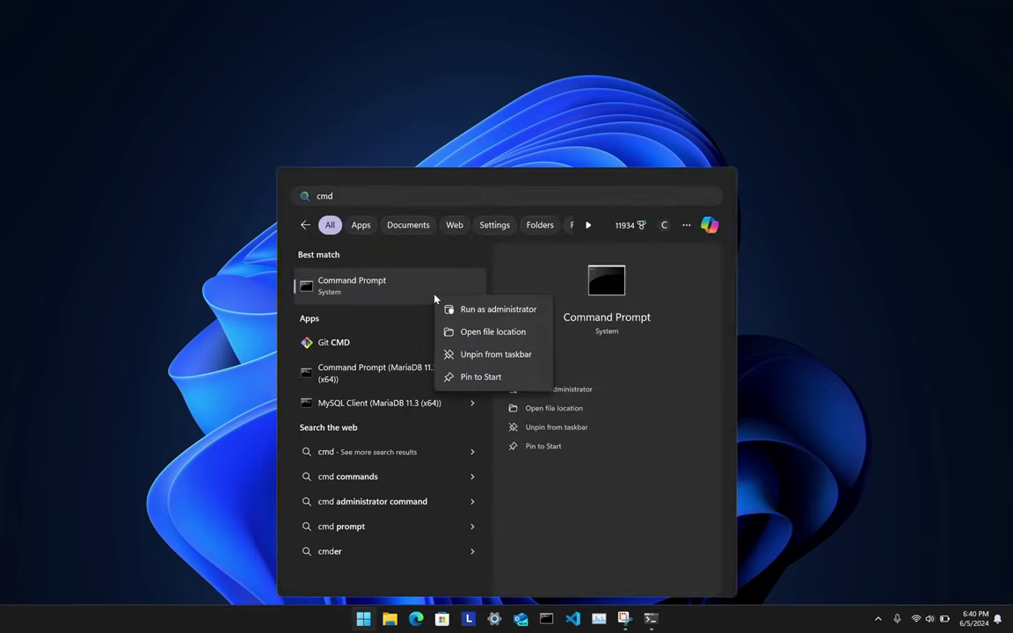
left_click(490, 310)
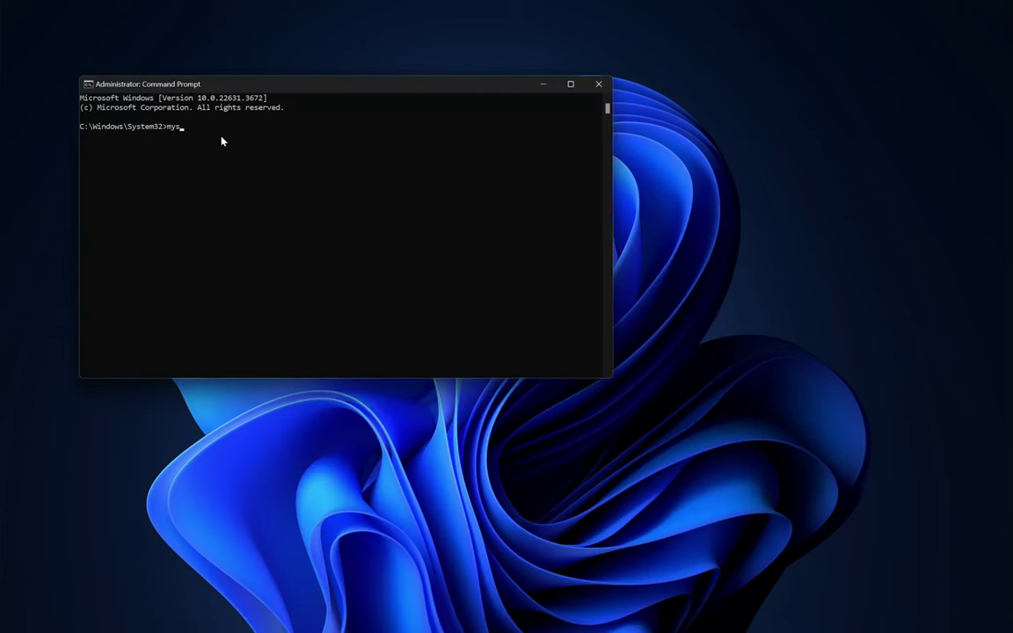
type("ql")
key("Return")
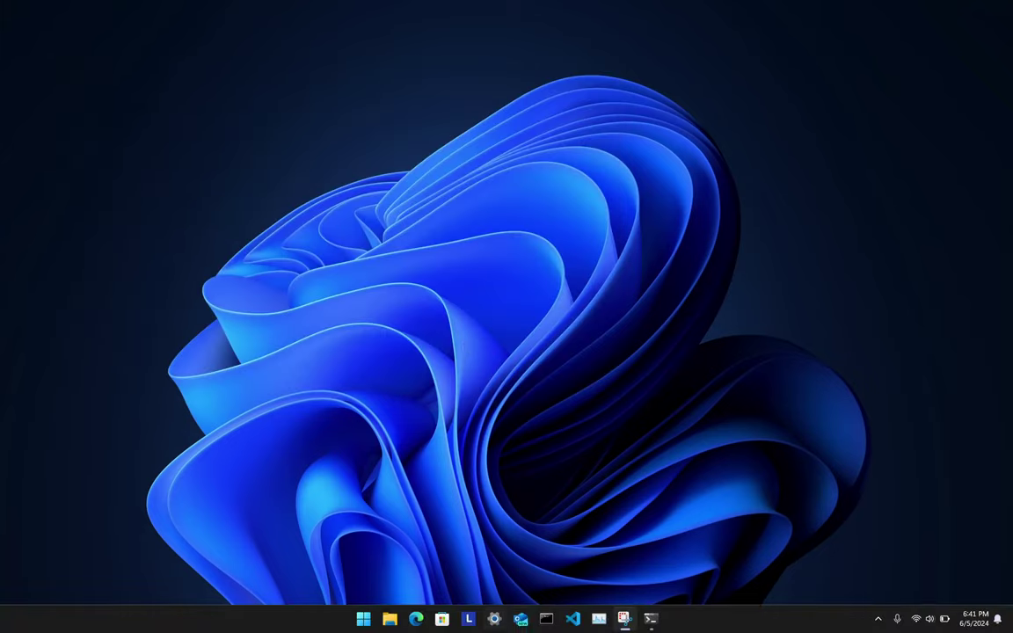
- Find the MySQL service on Task Manager's Services page by searching 'mysql'
left_click(599, 620)
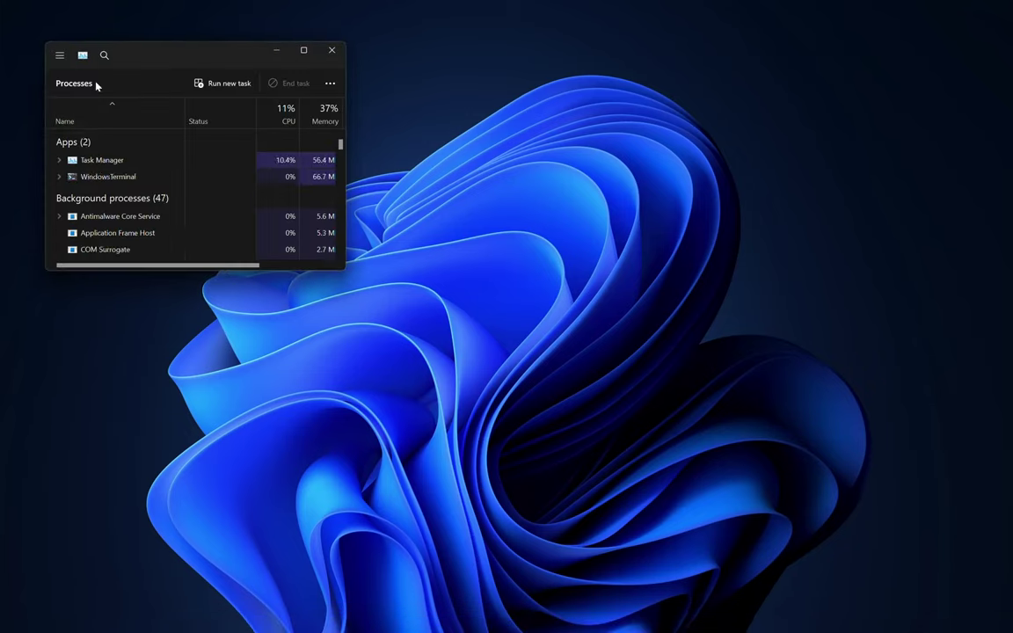
left_click(58, 56)
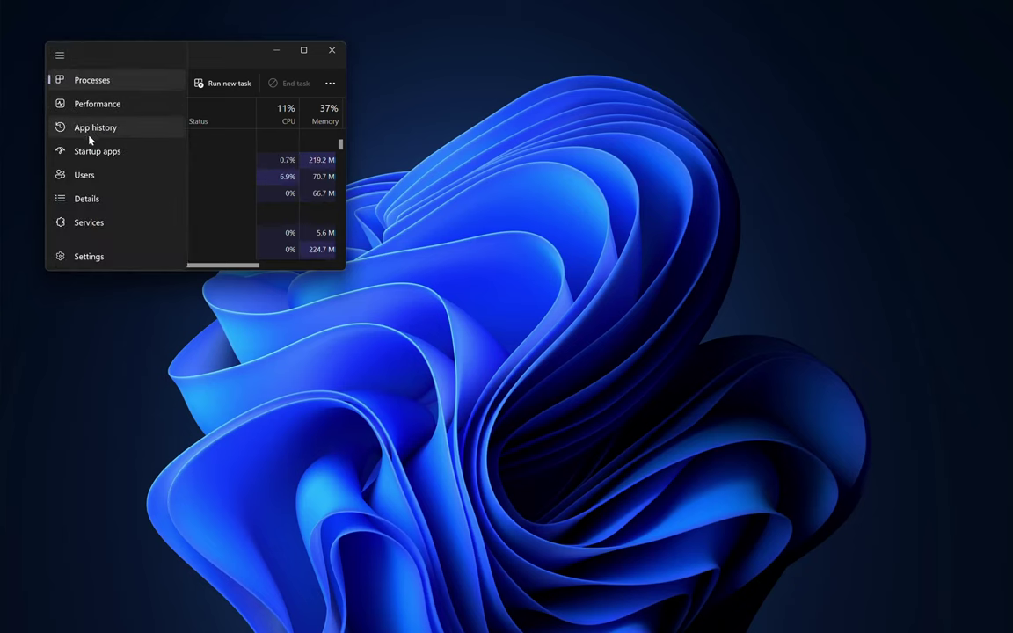
left_click(102, 225)
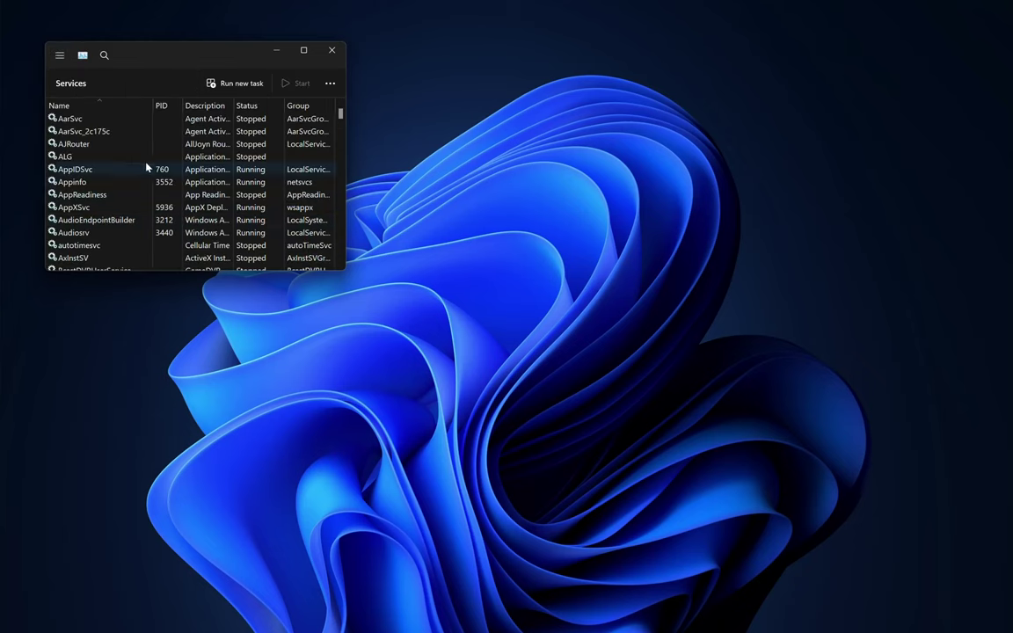
left_click(106, 55)
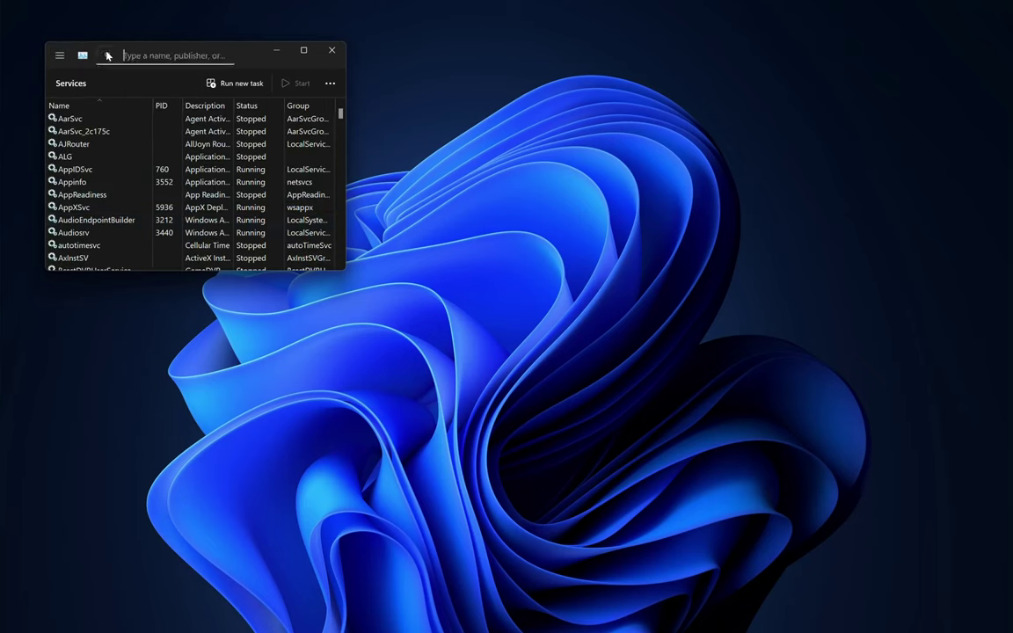
type("mysql")
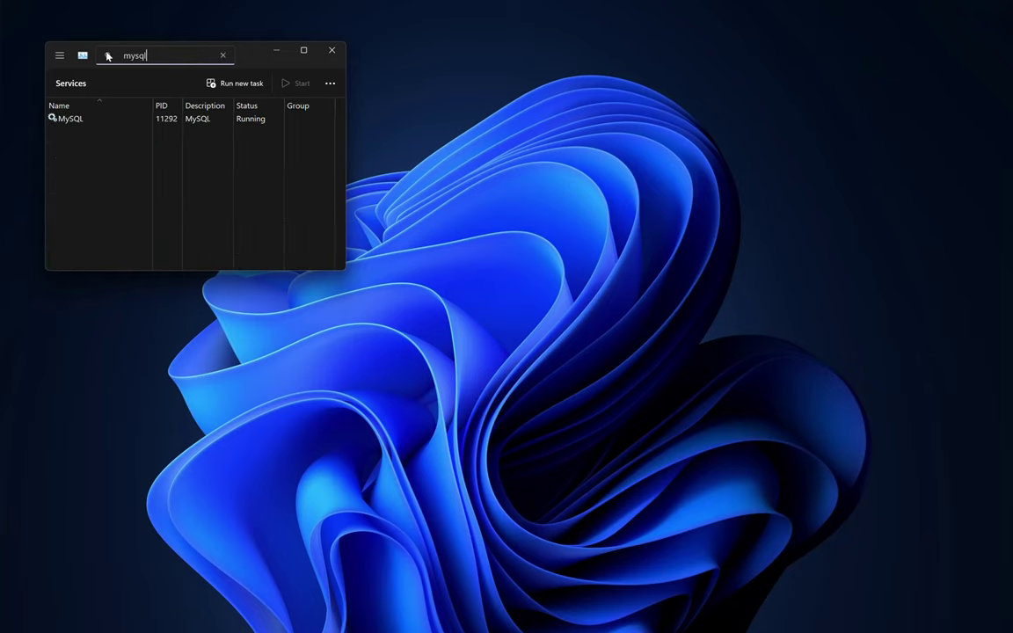
left_click(194, 124)
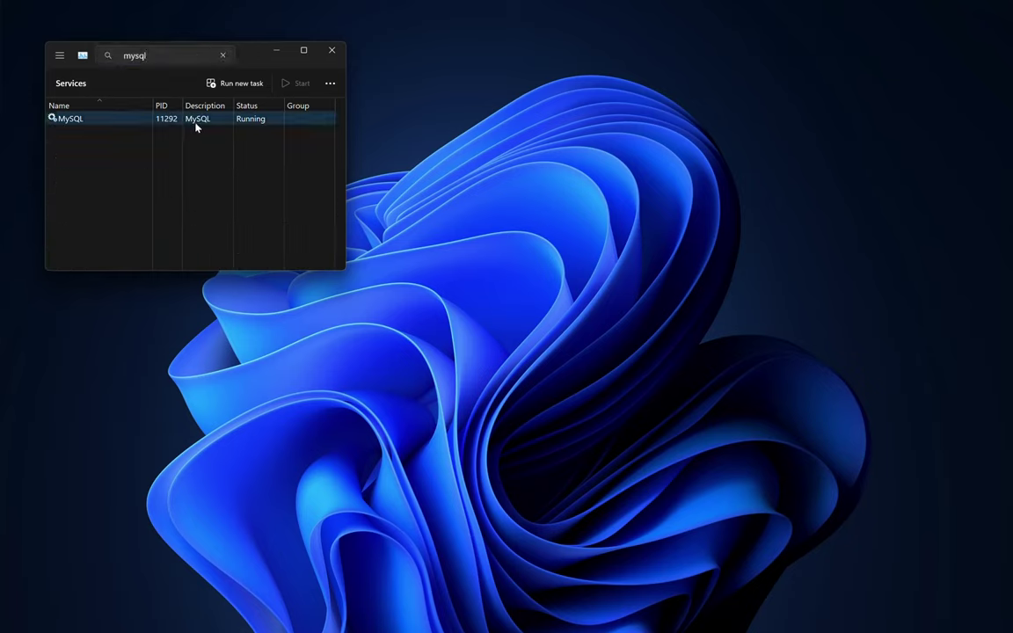
- Stop the MySQL service, start it again, and close Task Manager
right_click(218, 124)
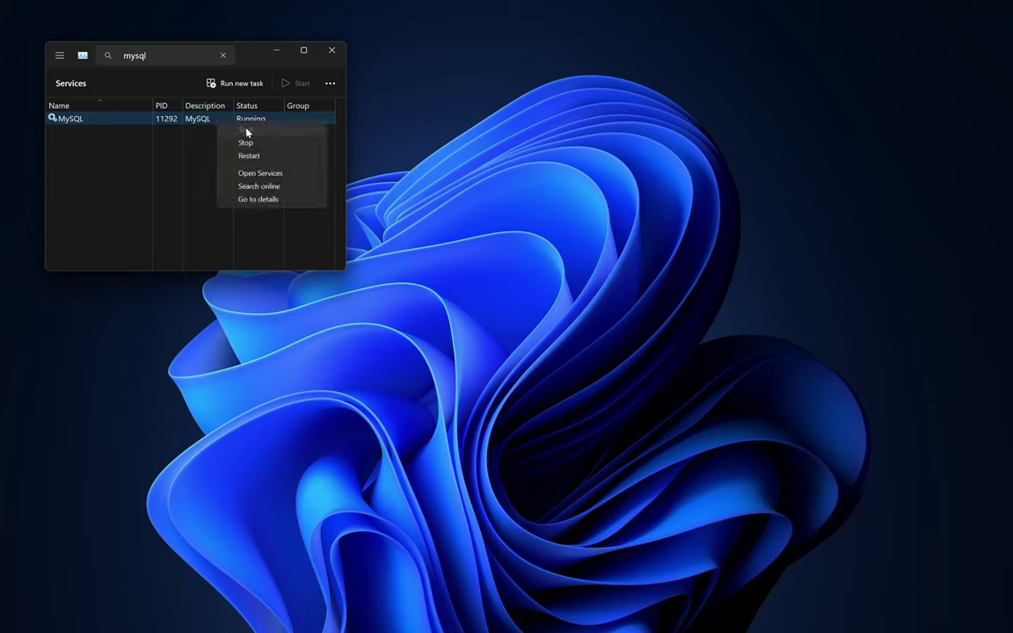
left_click(247, 143)
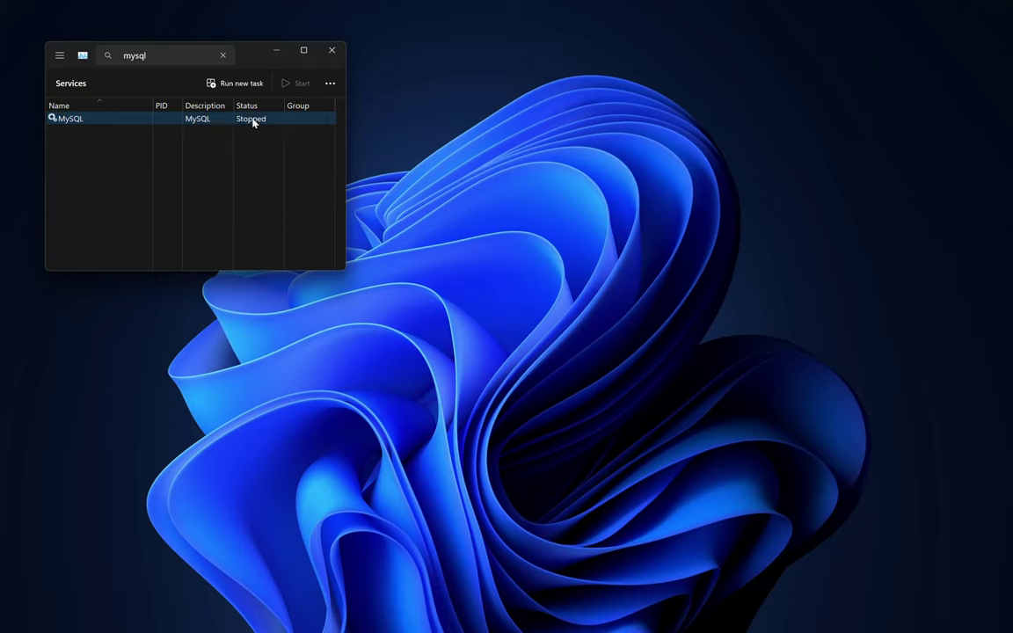
right_click(252, 123)
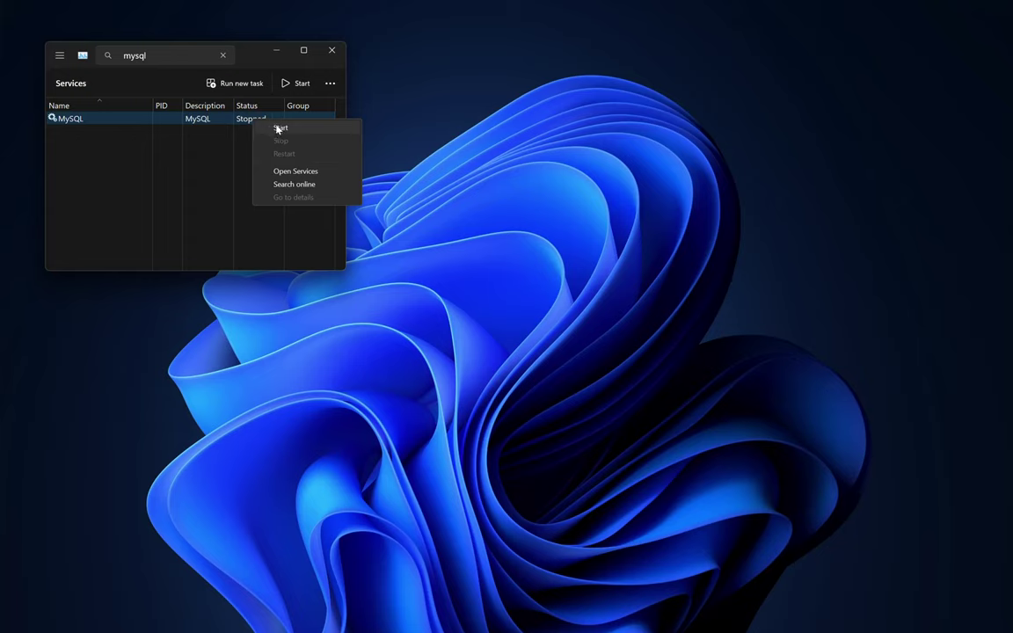
left_click(278, 130)
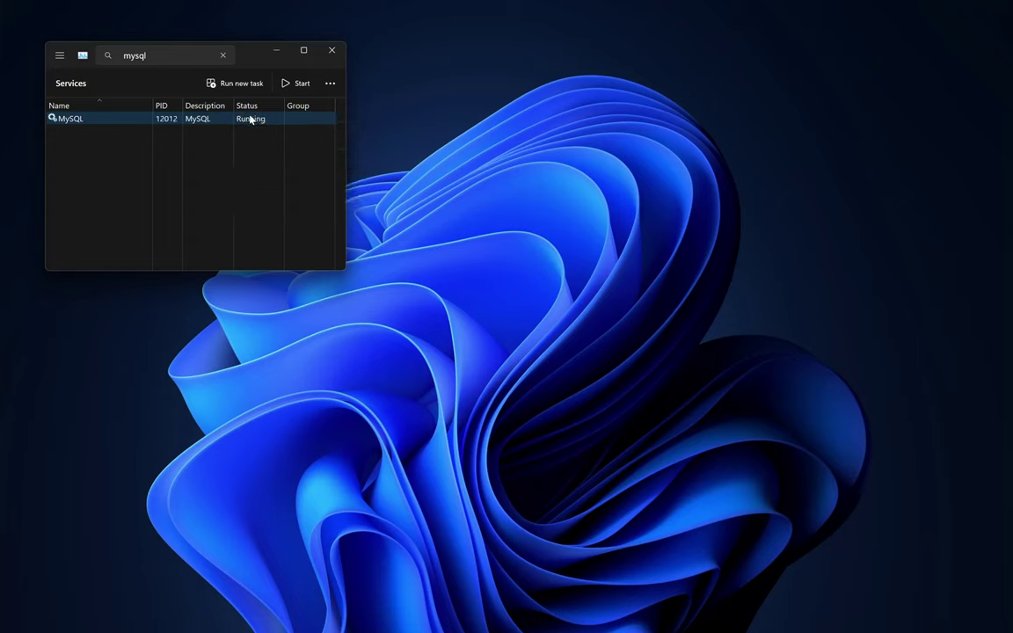
left_click(333, 52)
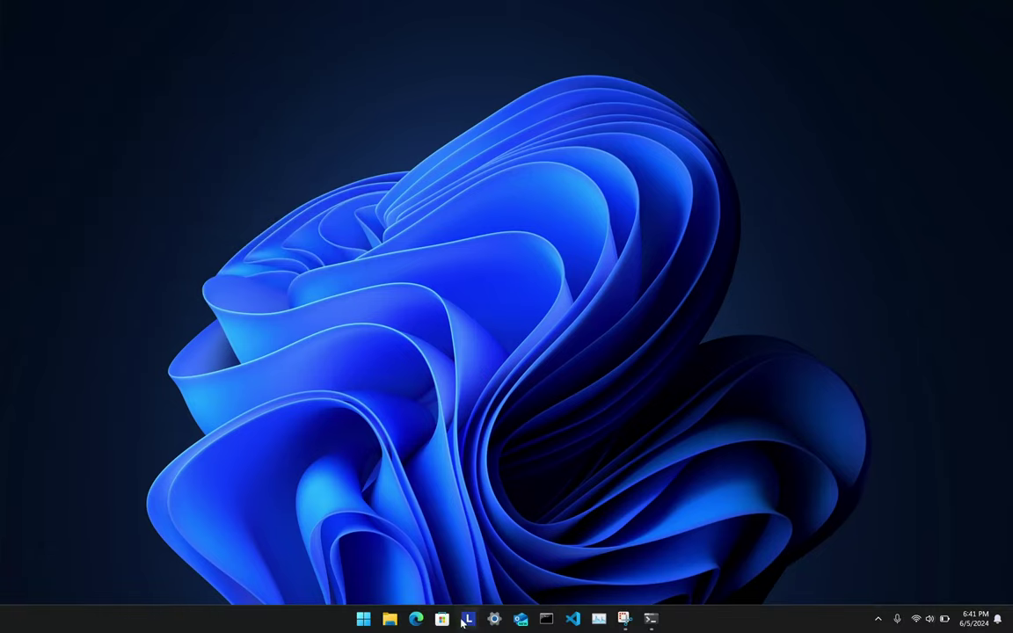
- Log in to the MariaDB monitor as root with 'mysql -u root' in a new Command Prompt
left_click(546, 619)
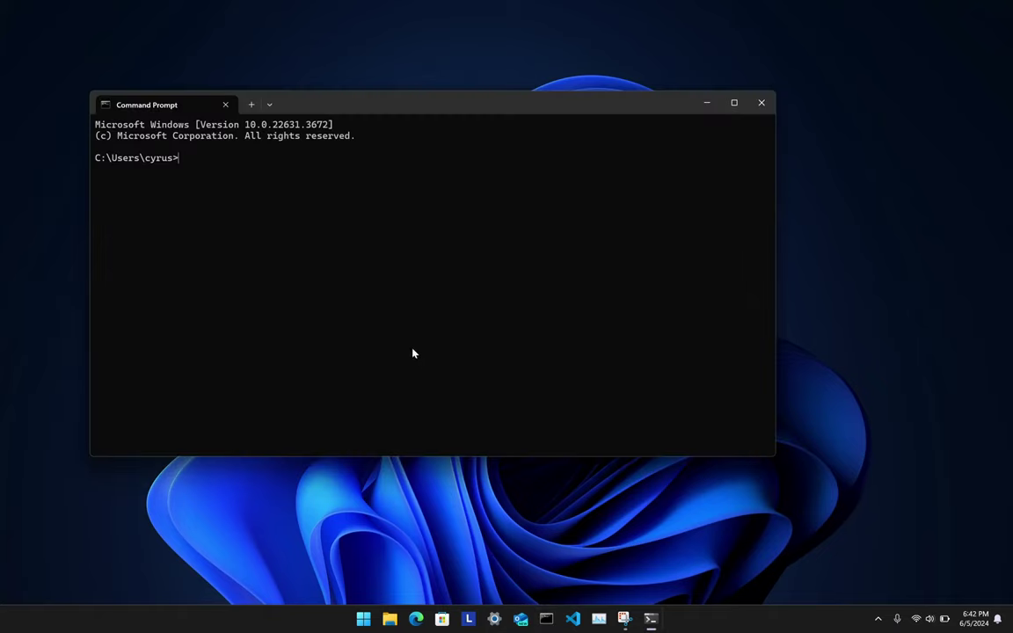
type("m")
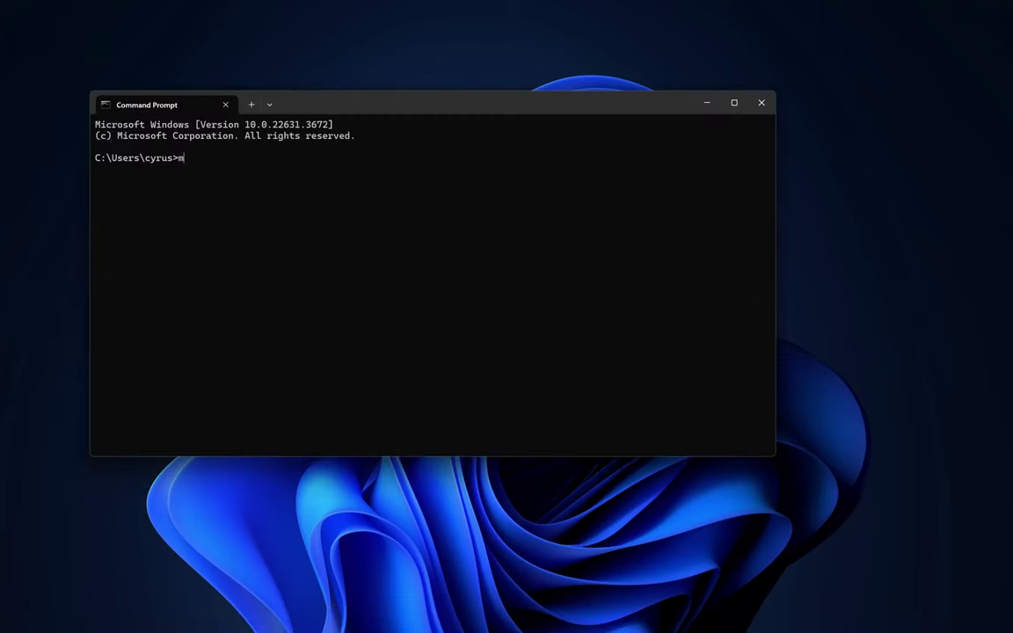
type("ysql -u root")
key("Return")
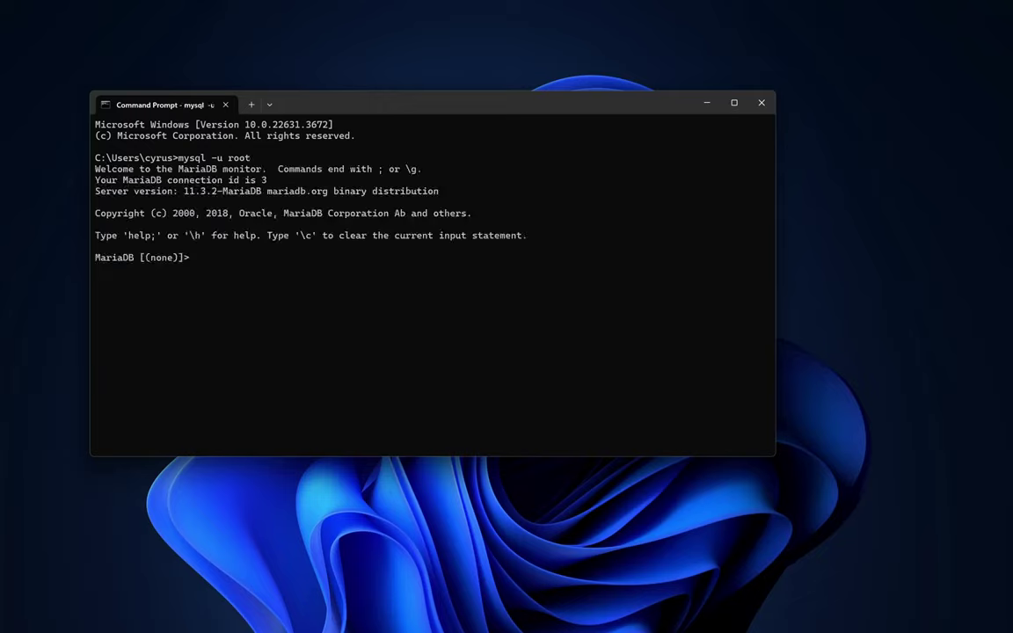